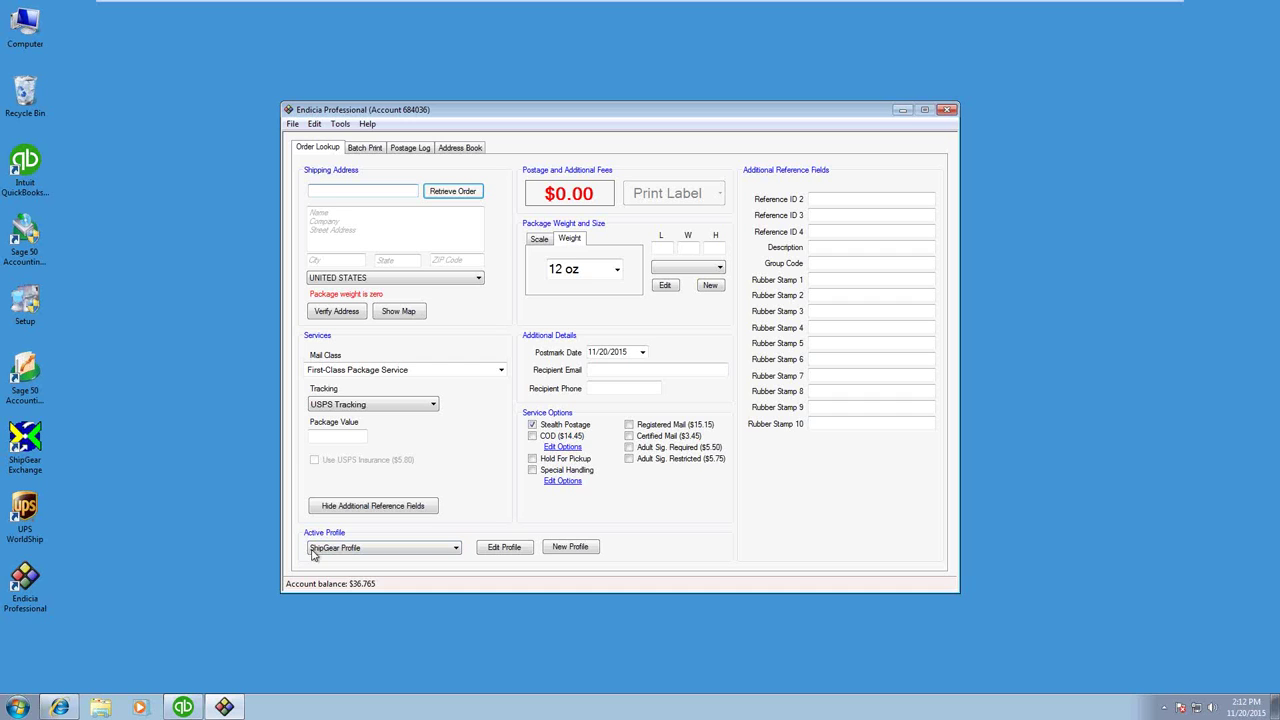
Step: Retrieve the Mackeys Nursery and Garden Supply order by its order number and print its First-Class shipping label
click(314, 195)
text(7085)
click(316, 190)
key(Return)
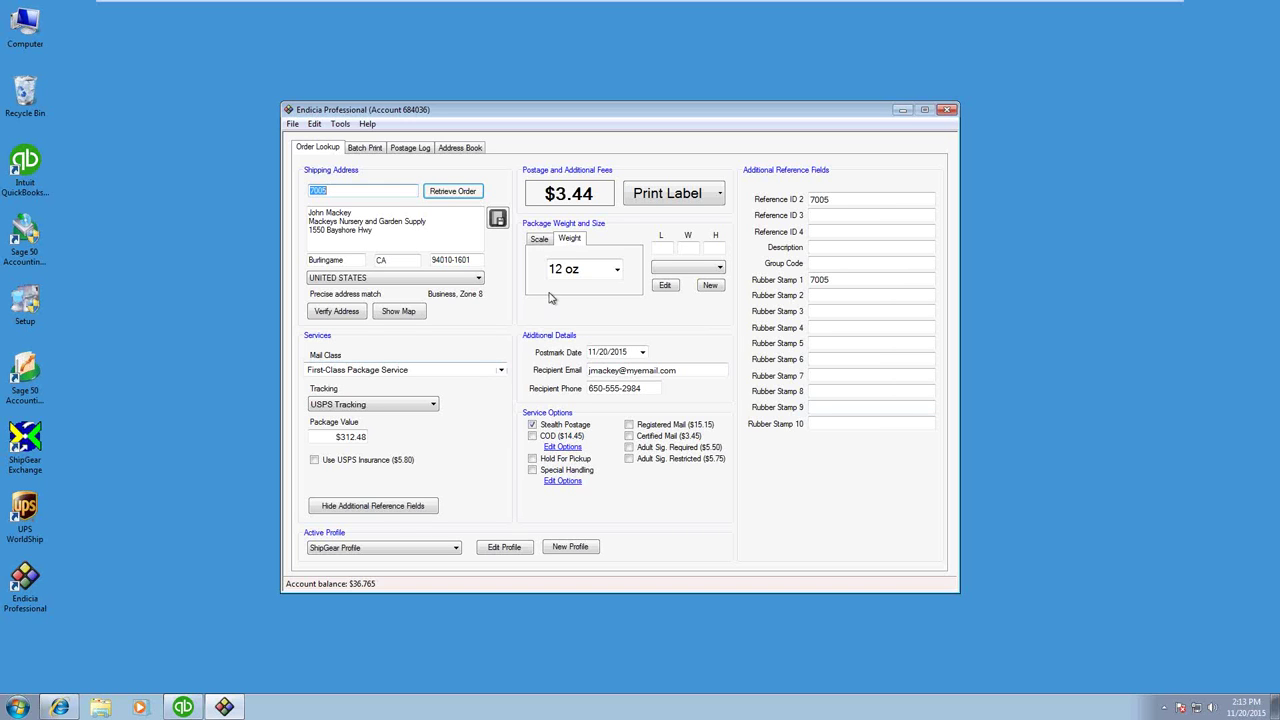
click(678, 199)
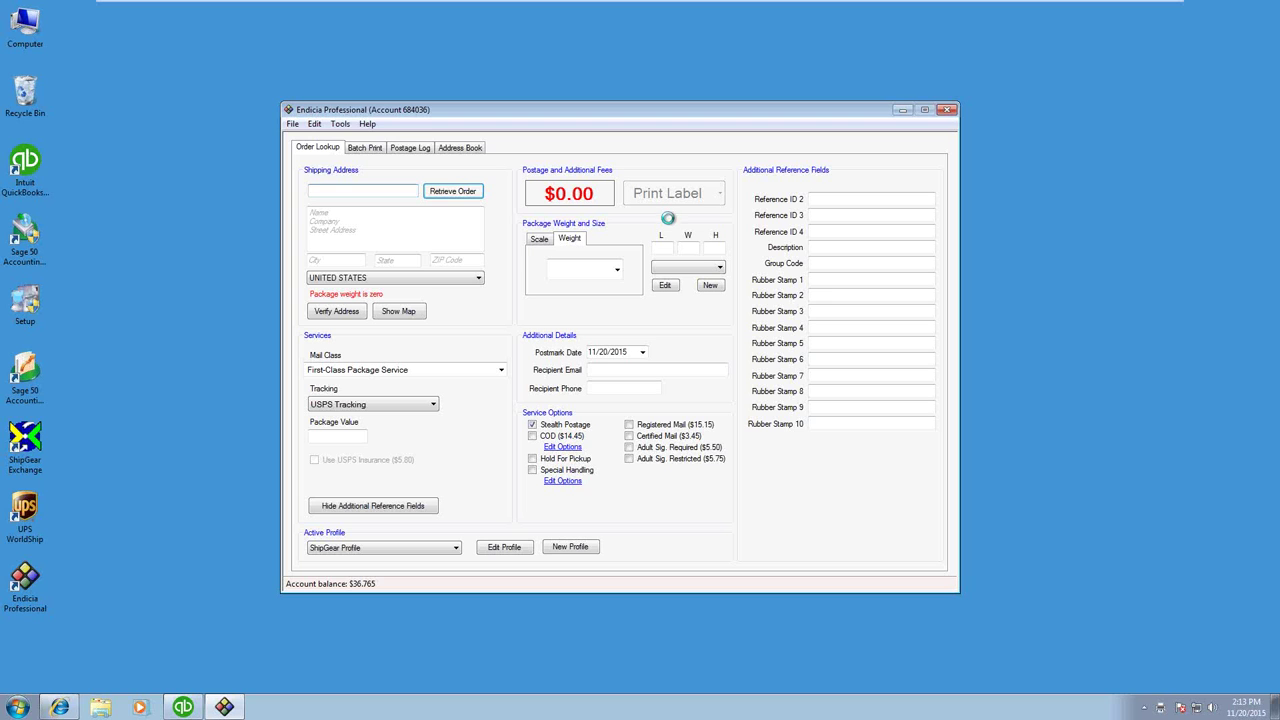
Step: Switch to QuickBooks, find the shipped sales order by its order number, and open it
click(176, 708)
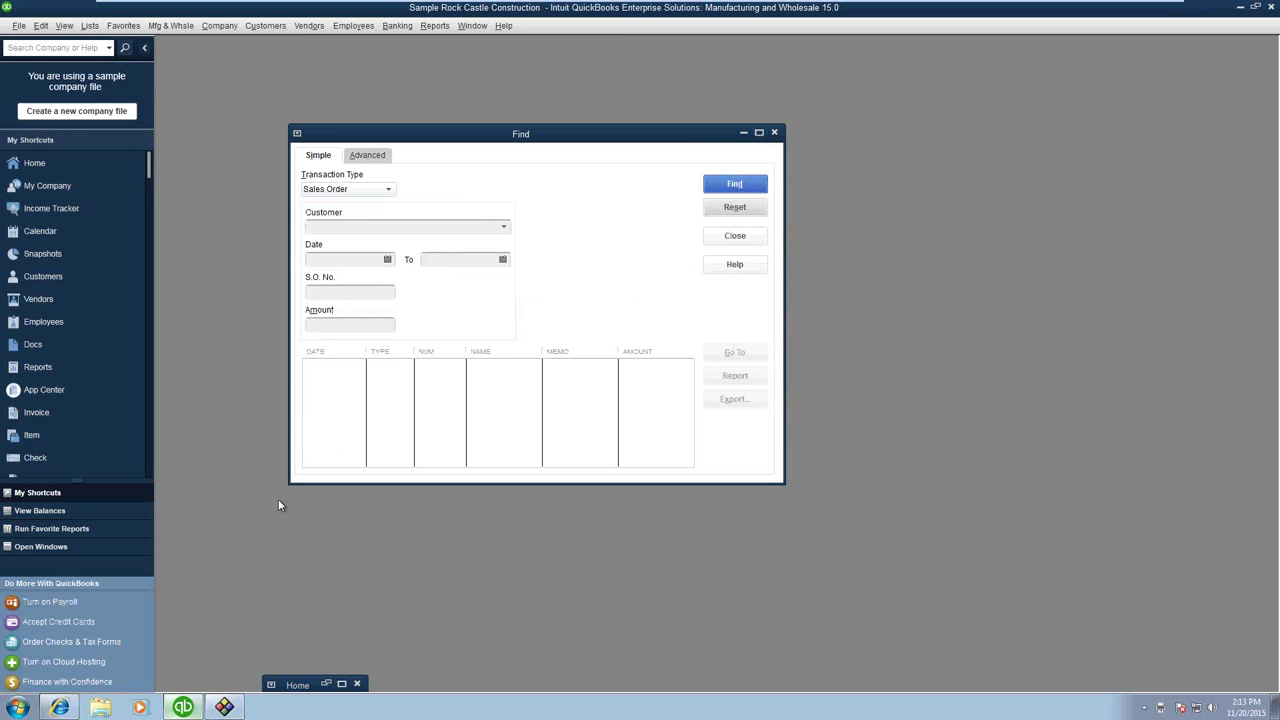
click(336, 291)
text(7)
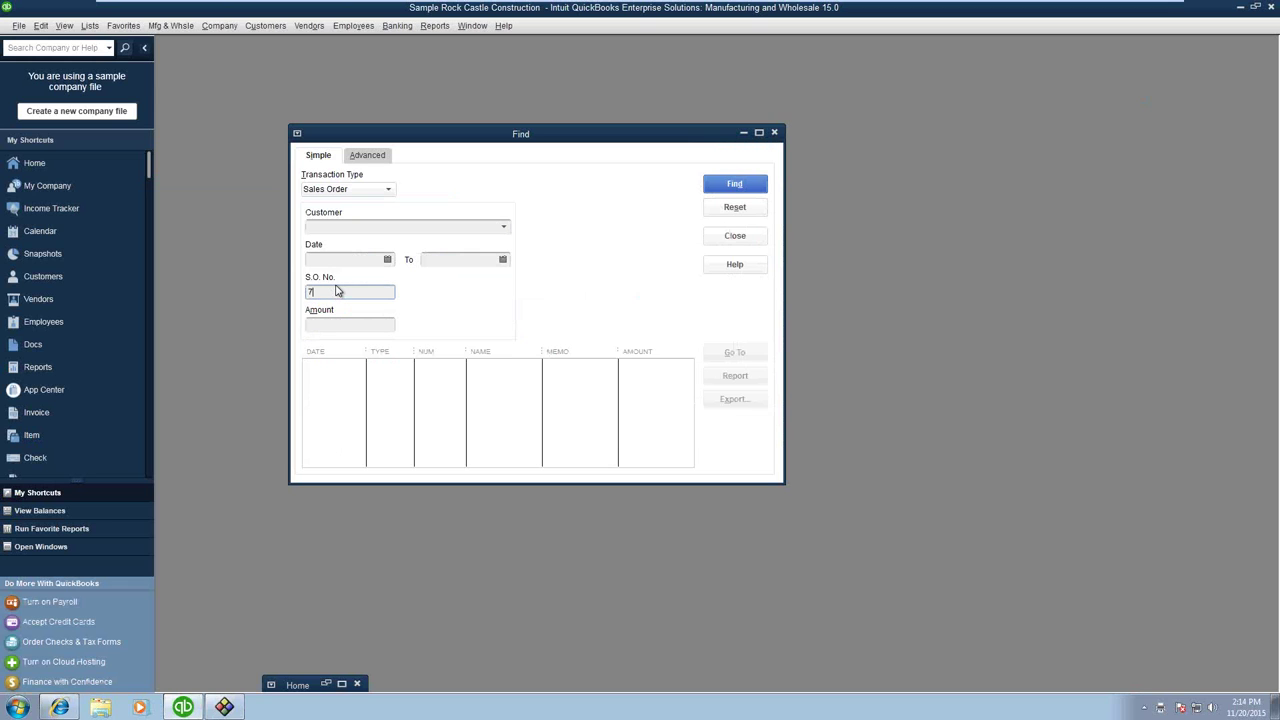
text(005)
key(Return)
click(338, 370)
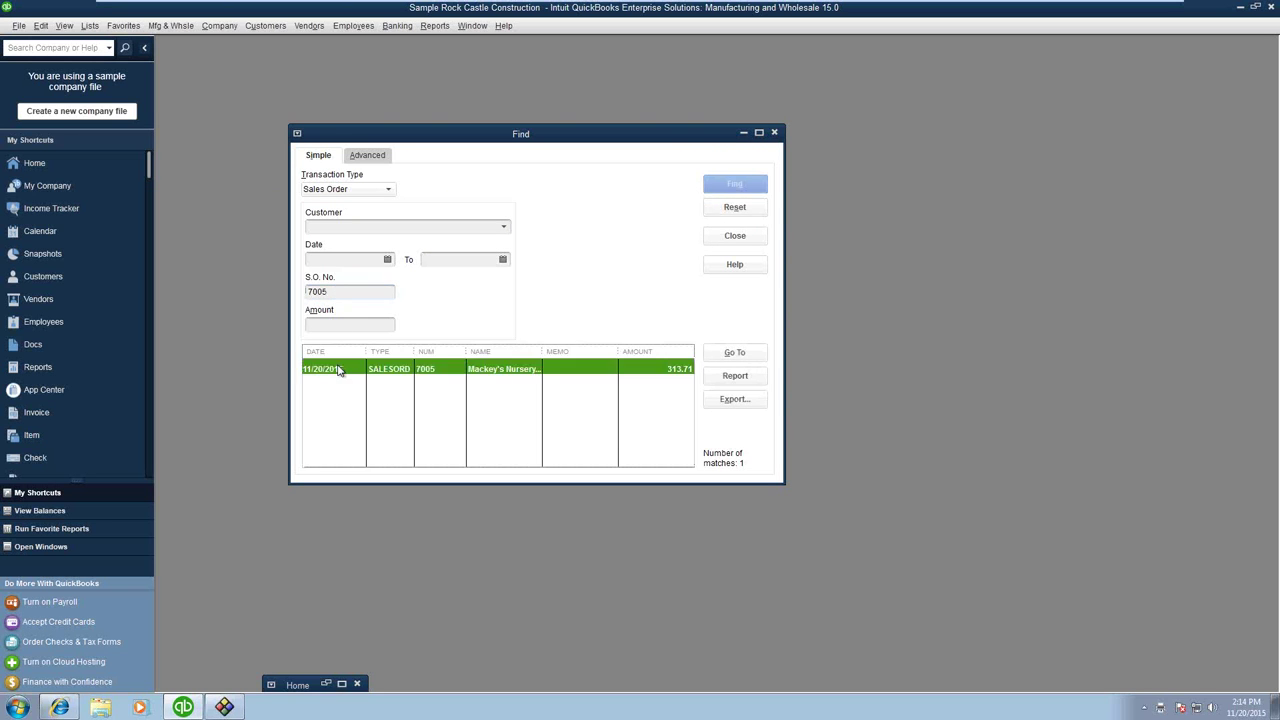
double_click(338, 370)
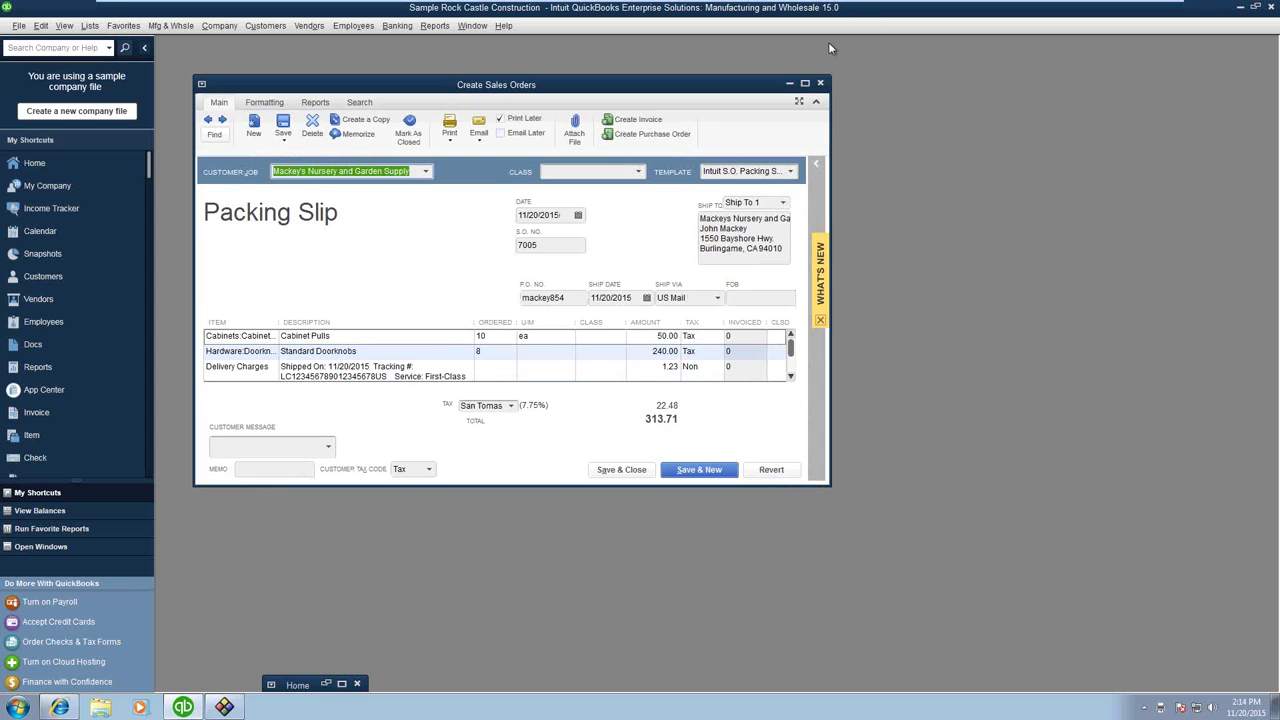
Step: Examine the shipment line on the enlarged packing slip, then save and close the sales order and minimize QuickBooks
click(804, 83)
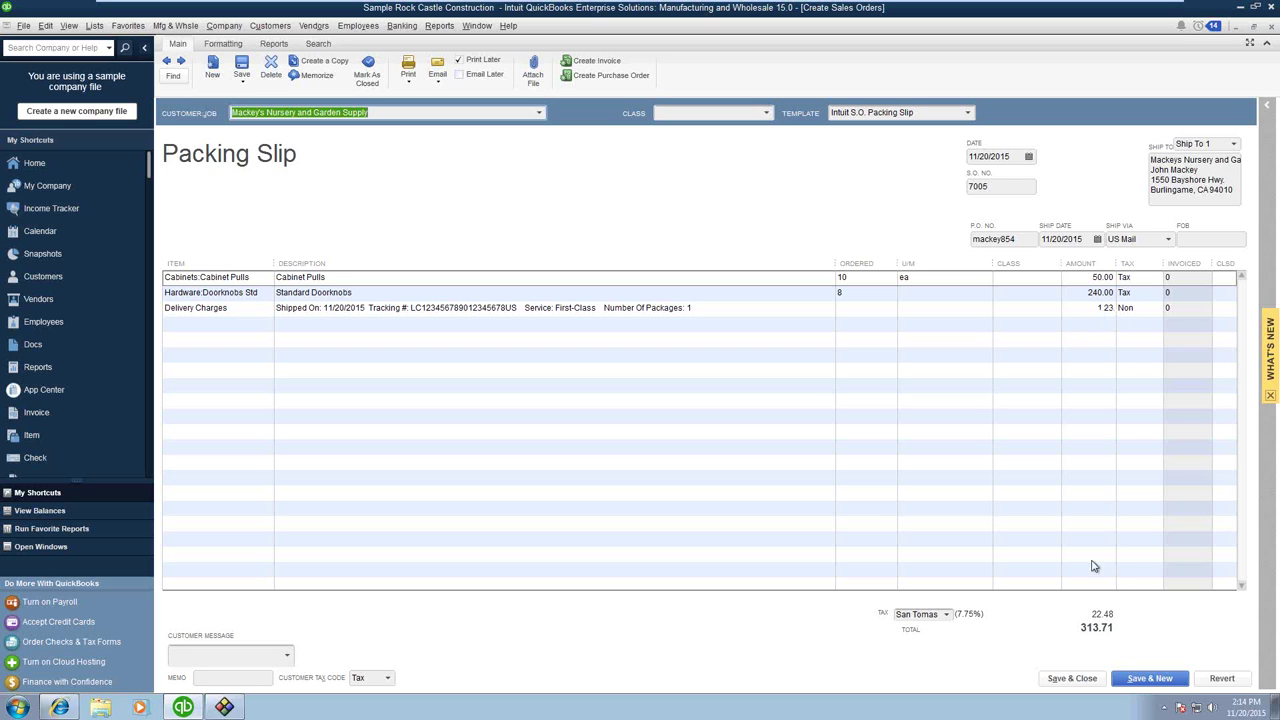
click(1085, 683)
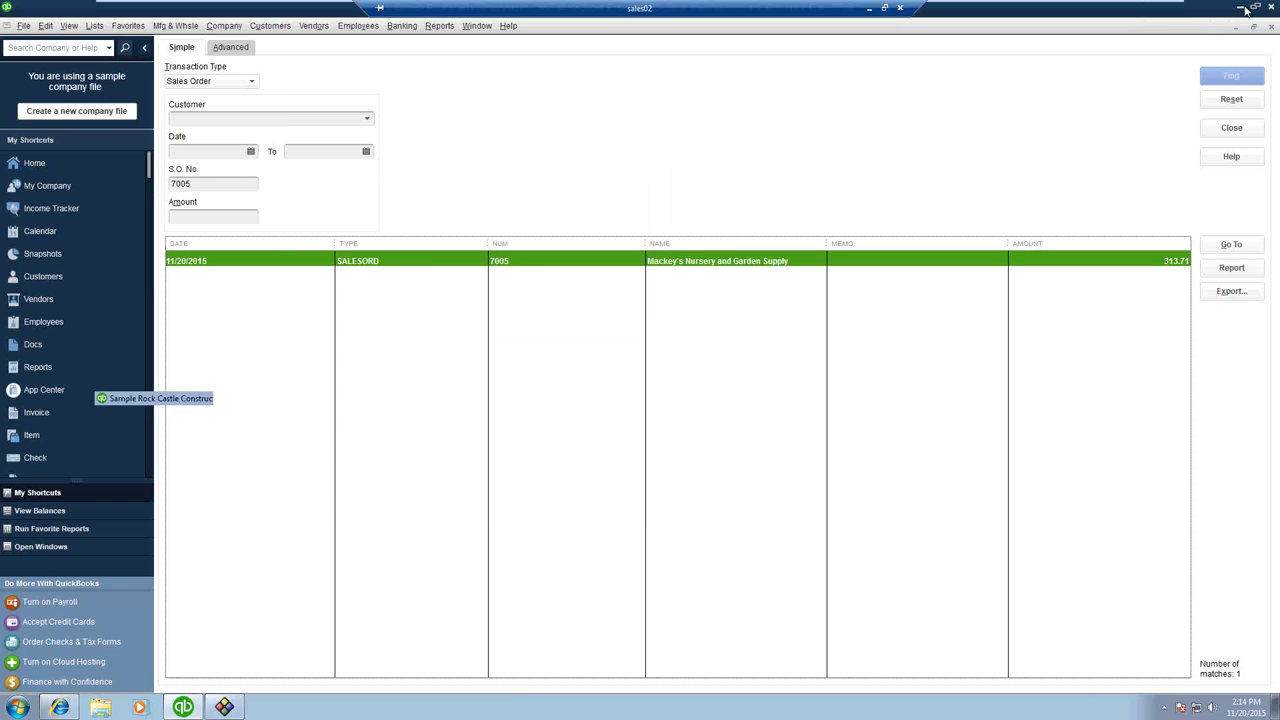
click(1241, 8)
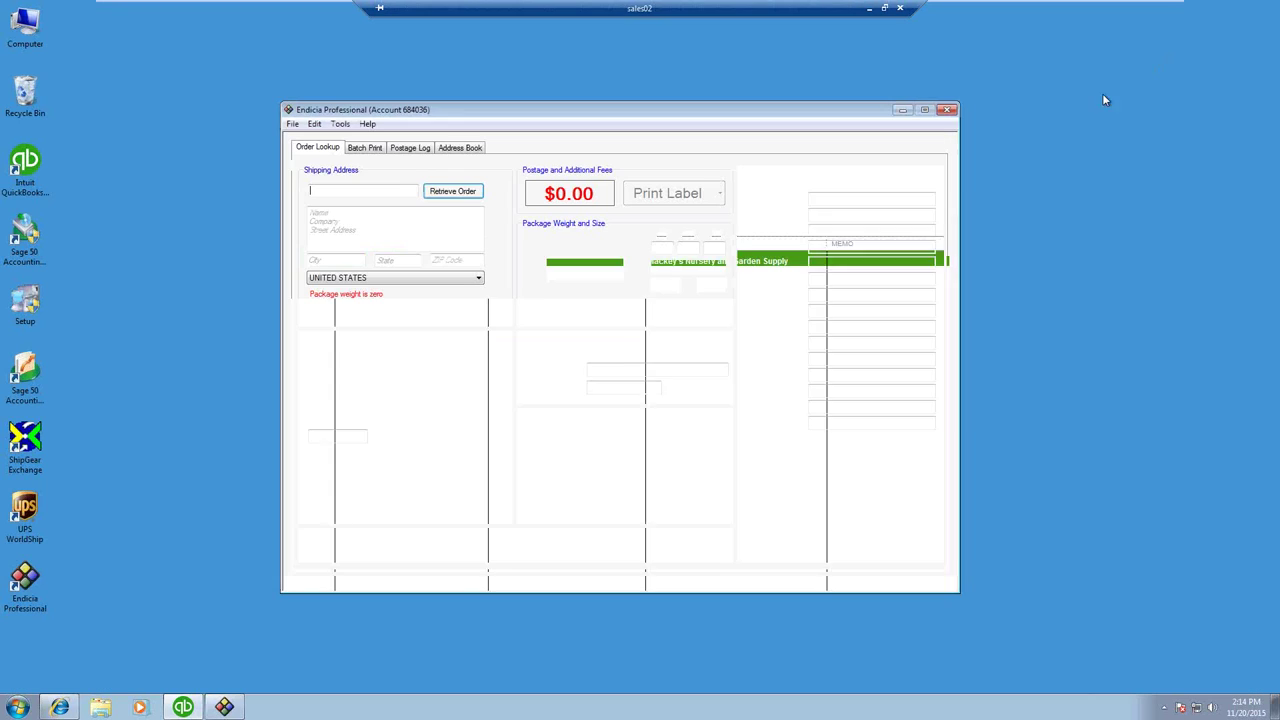
Step: Switch to the V-Technologies Dashboard and examine the first shipment's packaging details and charges, closing its detail window when done
click(60, 708)
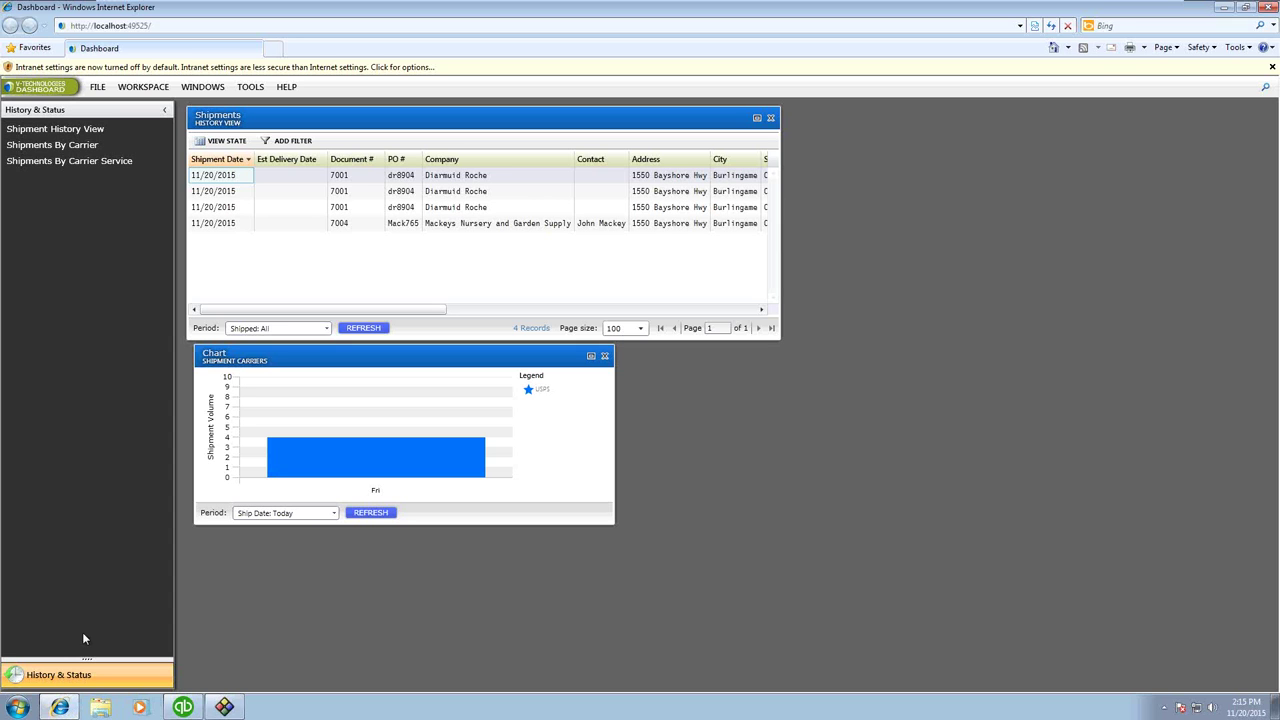
click(357, 181)
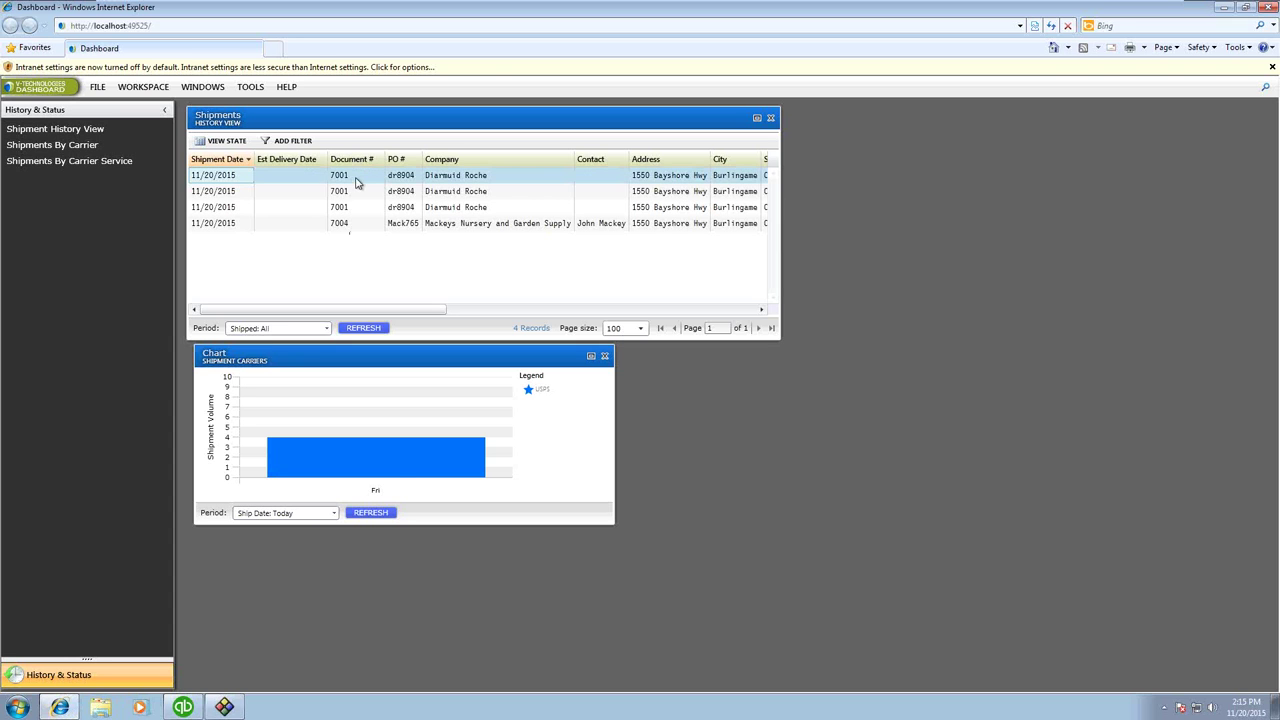
double_click(357, 181)
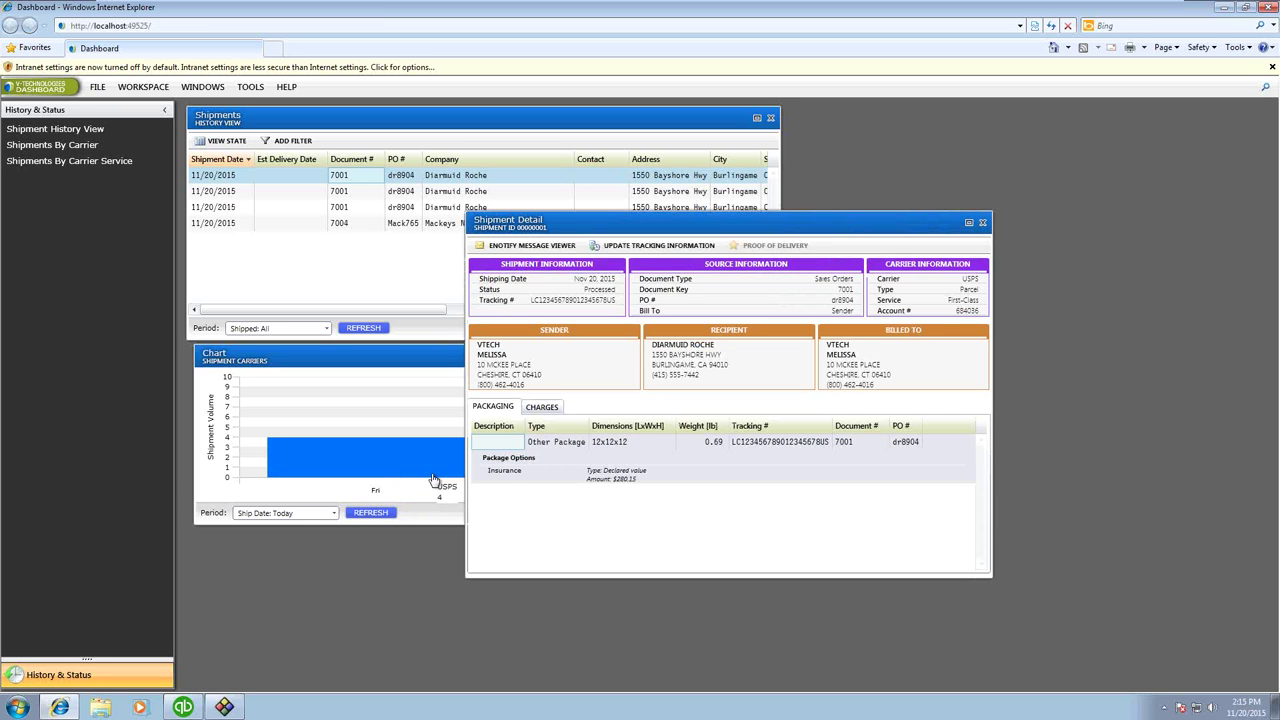
click(541, 408)
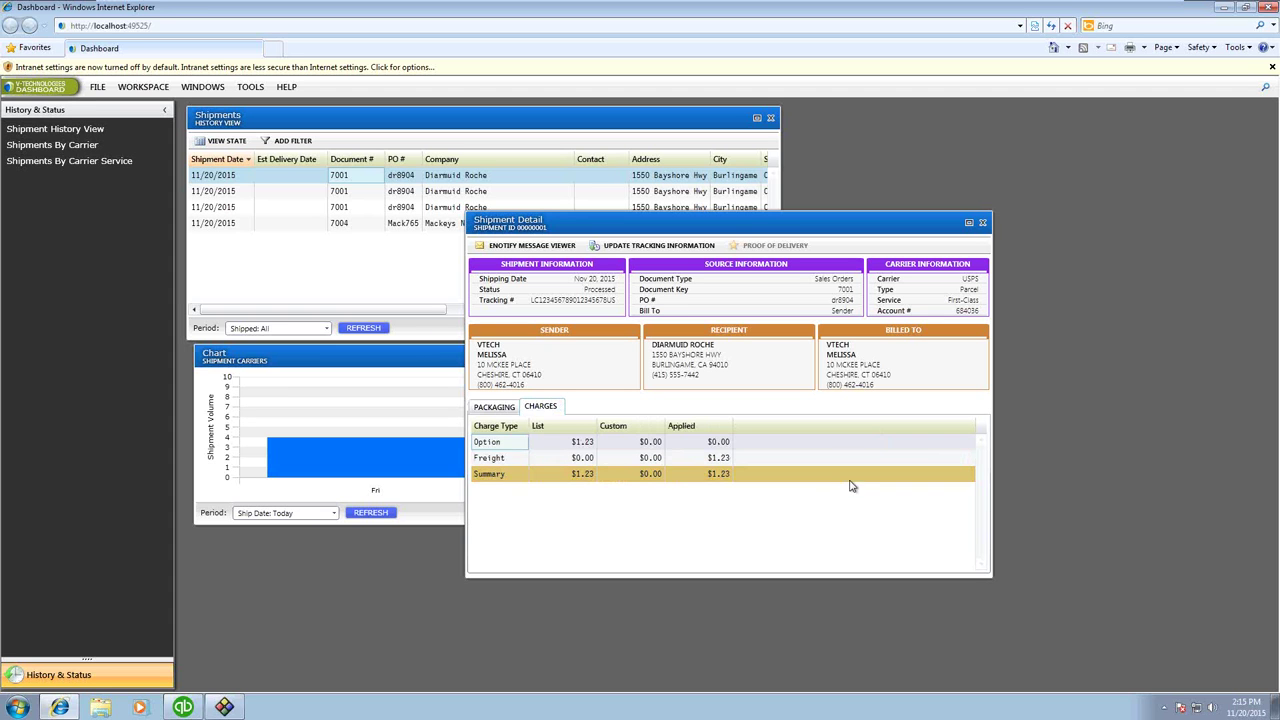
click(982, 222)
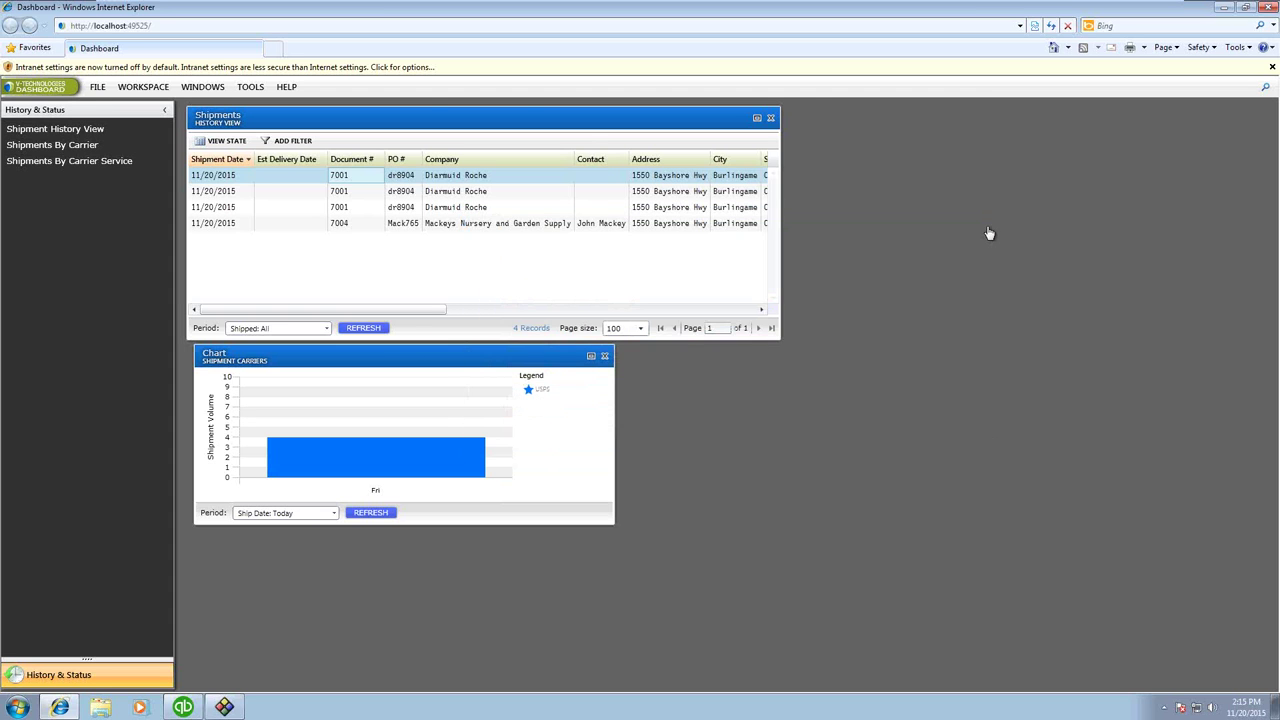
Step: Examine the properties available for finding shipments, choosing PO number, and cancel without running a search
click(258, 91)
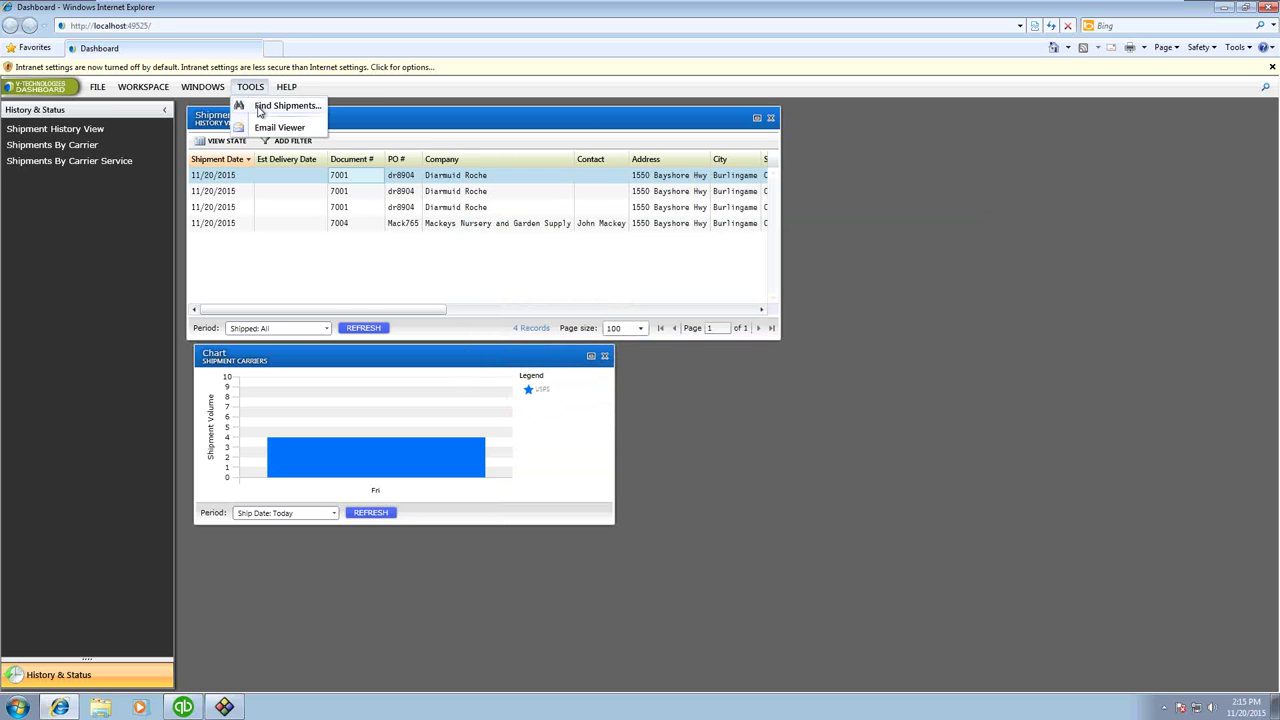
click(260, 106)
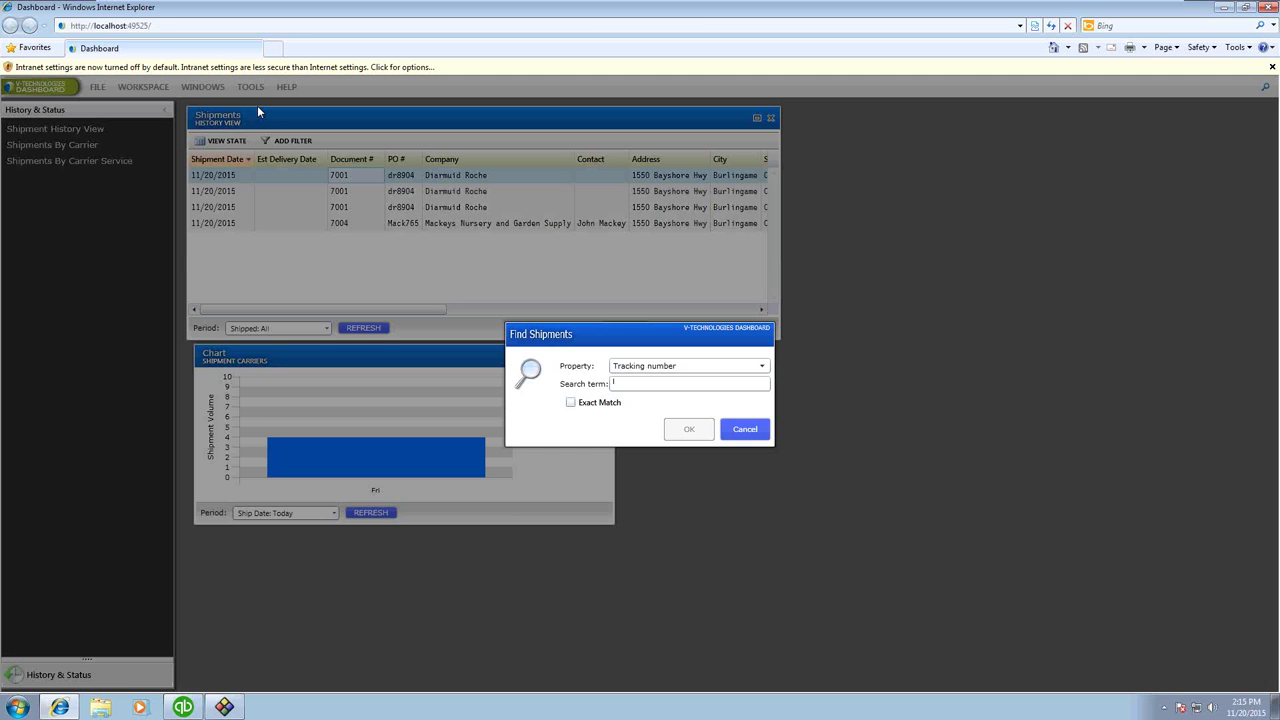
click(766, 367)
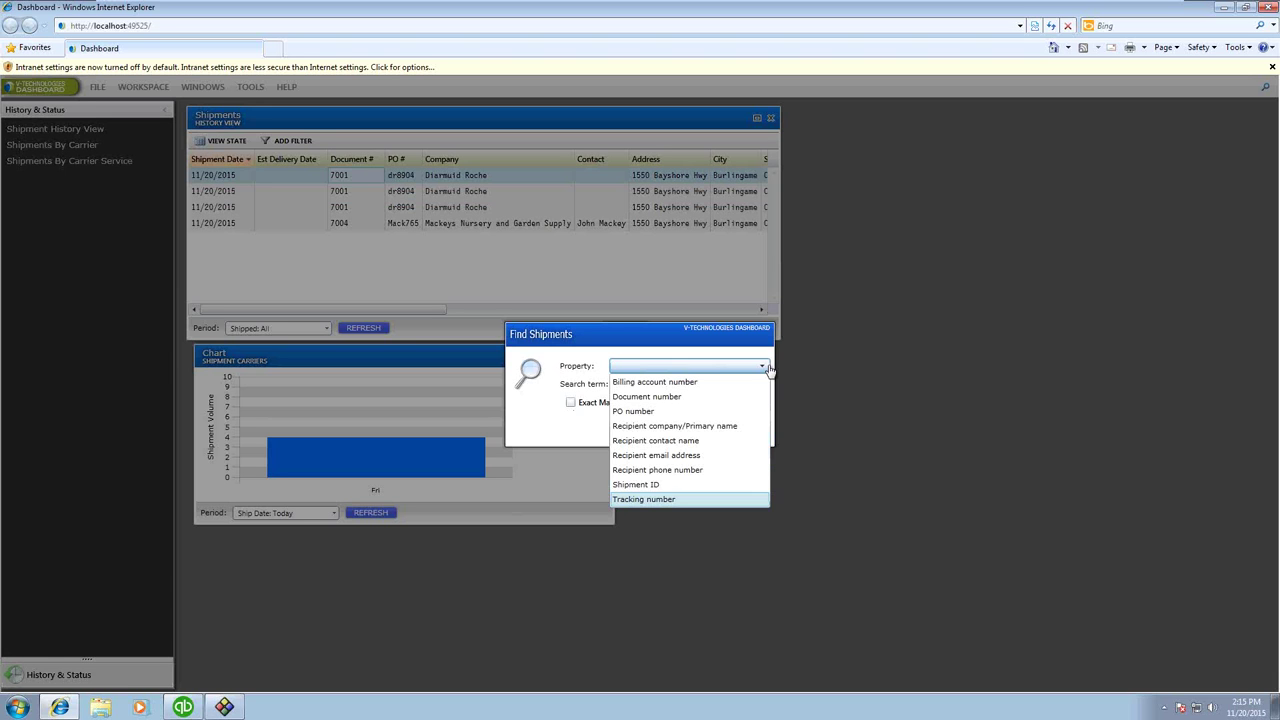
click(625, 415)
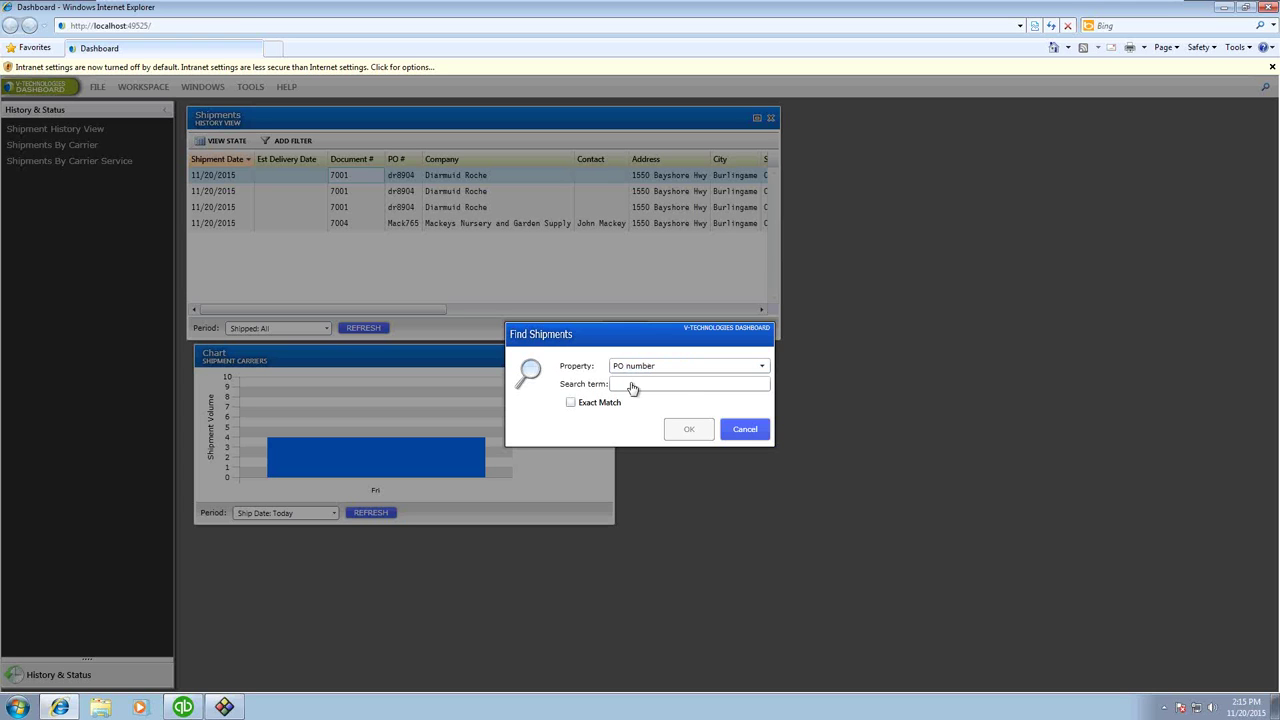
click(632, 388)
click(649, 370)
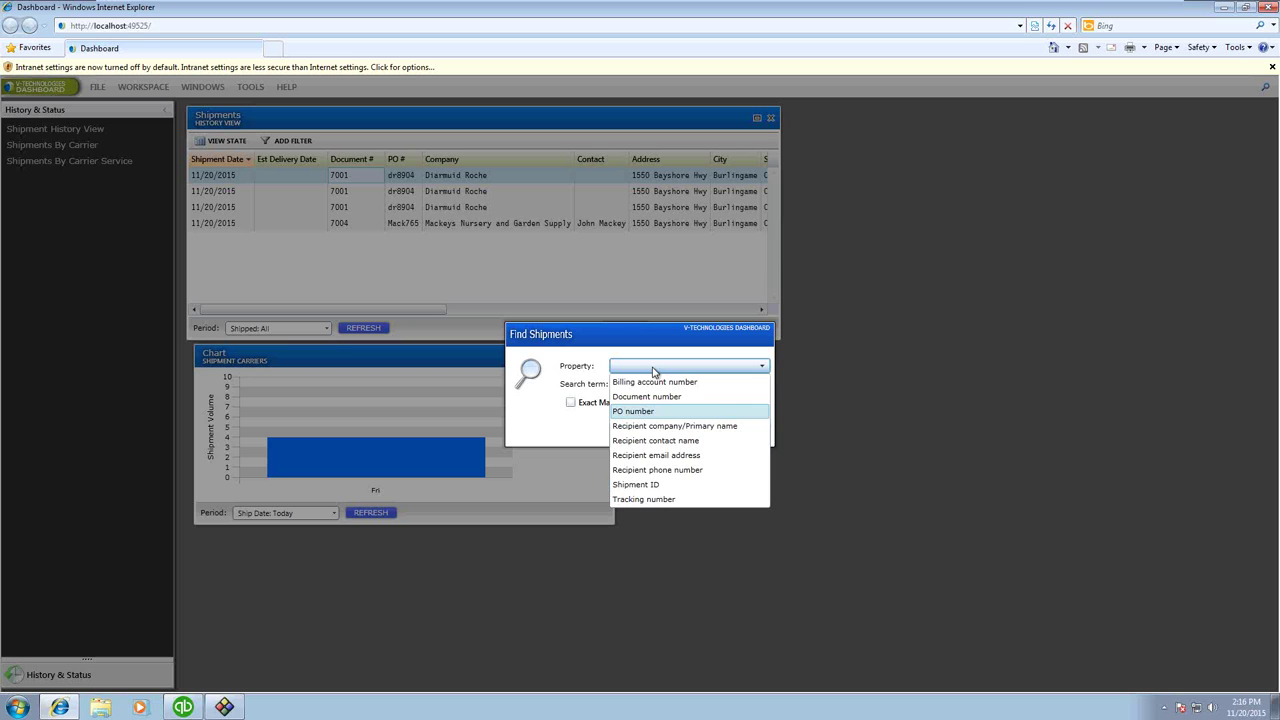
click(654, 411)
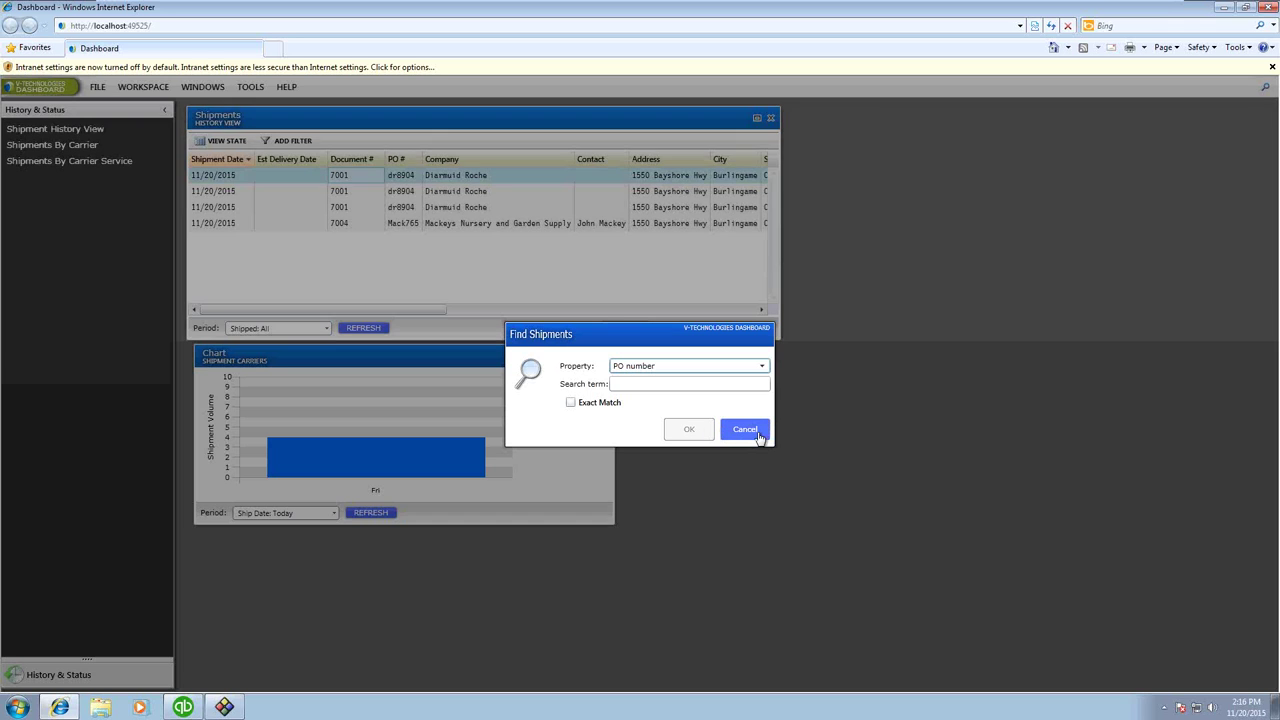
click(745, 429)
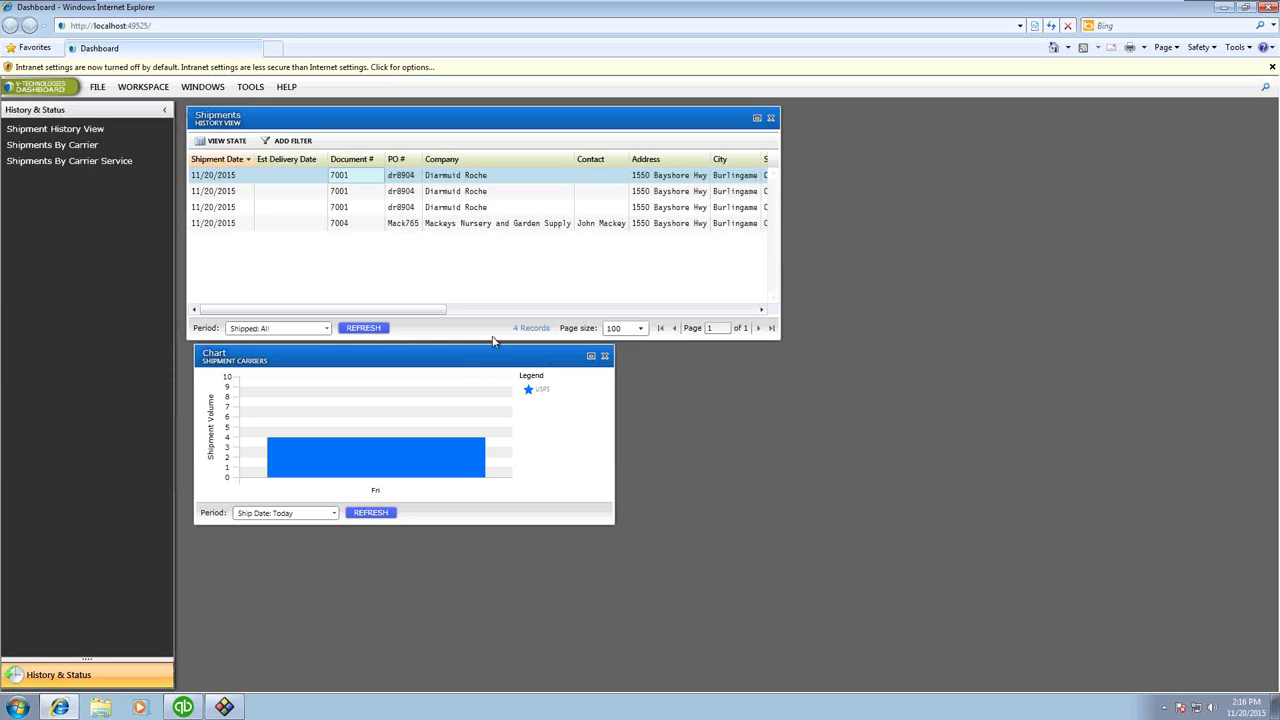
Step: Refresh the Shipments history view to load the latest shipment, then minimize the dashboard's browser window
click(364, 328)
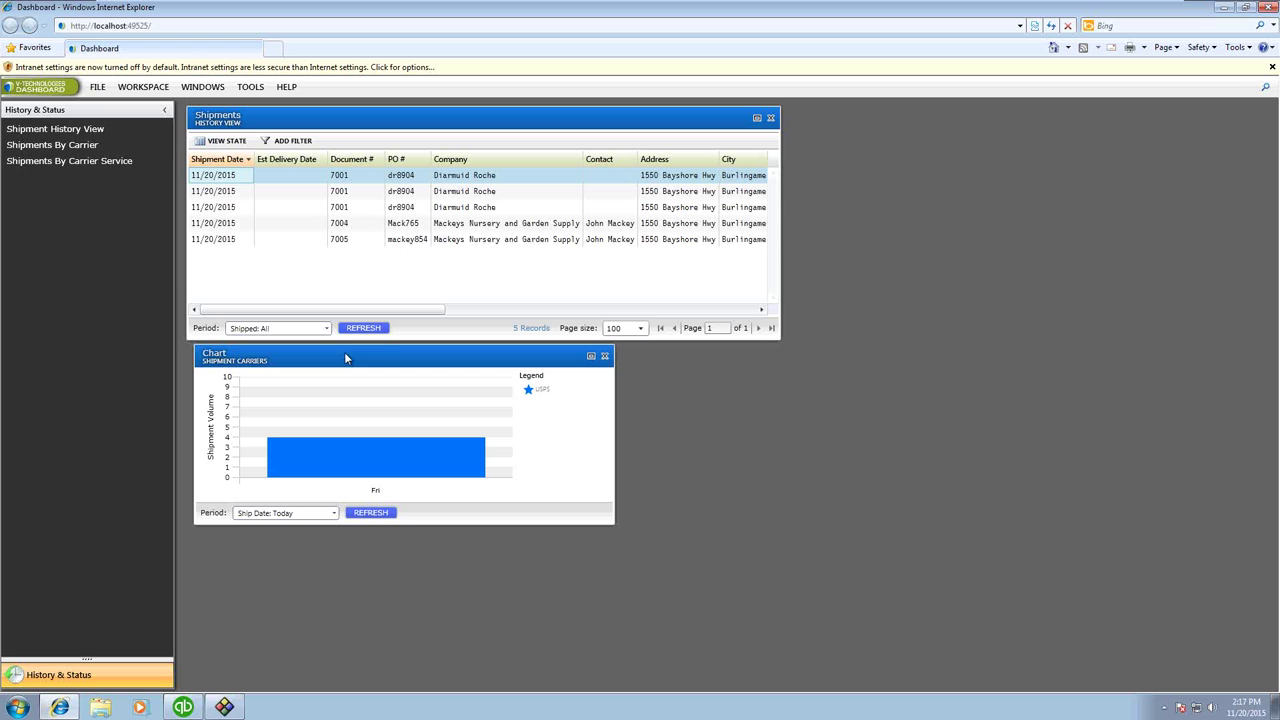
click(340, 248)
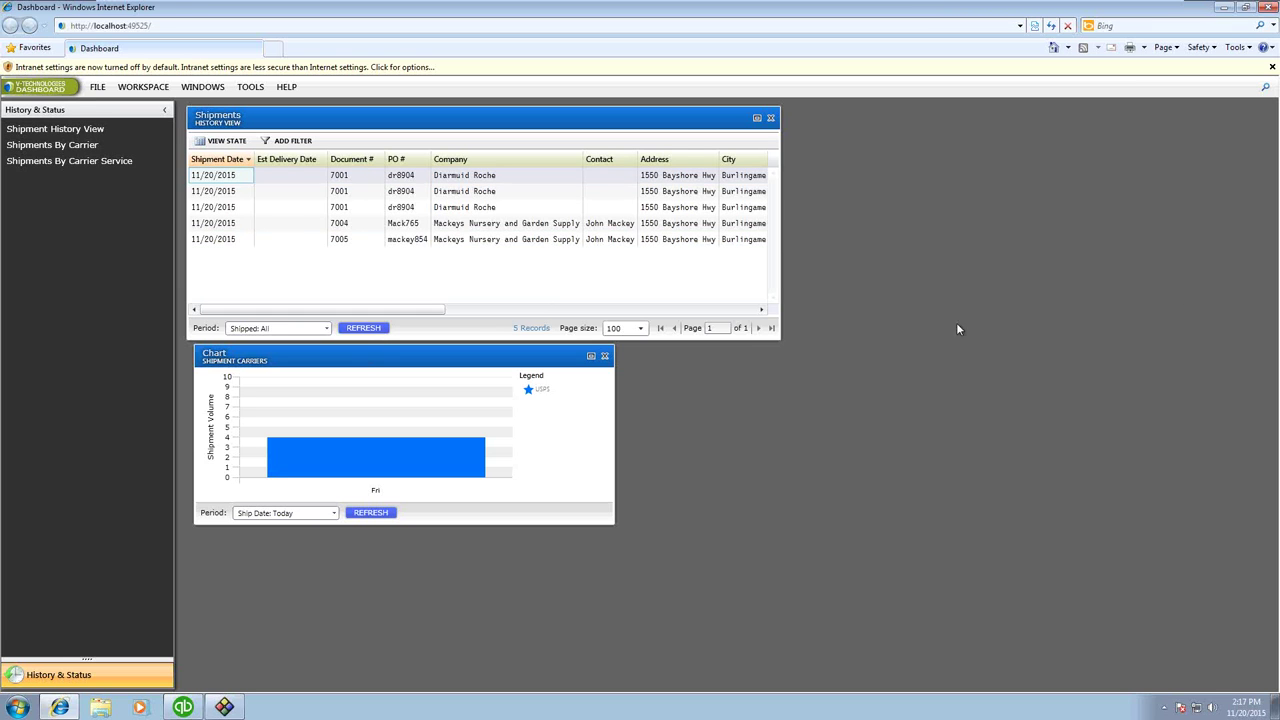
click(1224, 10)
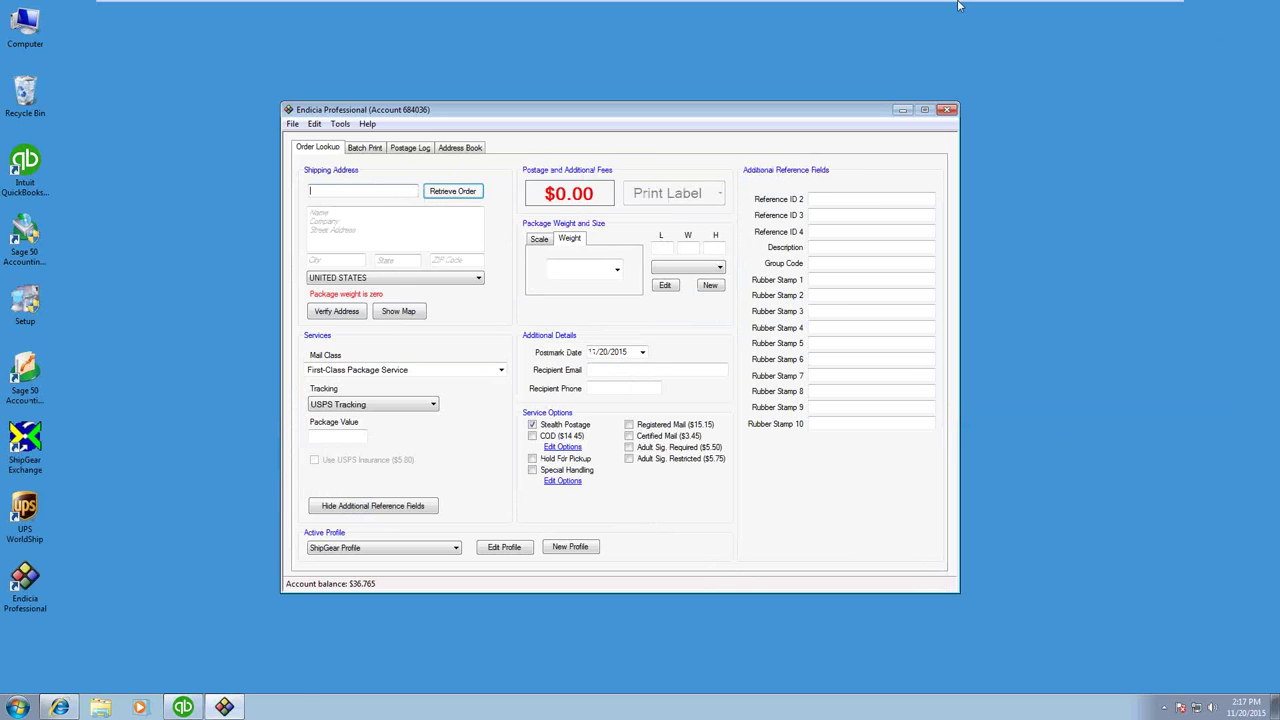
Step: Switch to the ShipGear presentation in PowerPoint and display the closing "Thanks!" slide
mouse_move(868, 8)
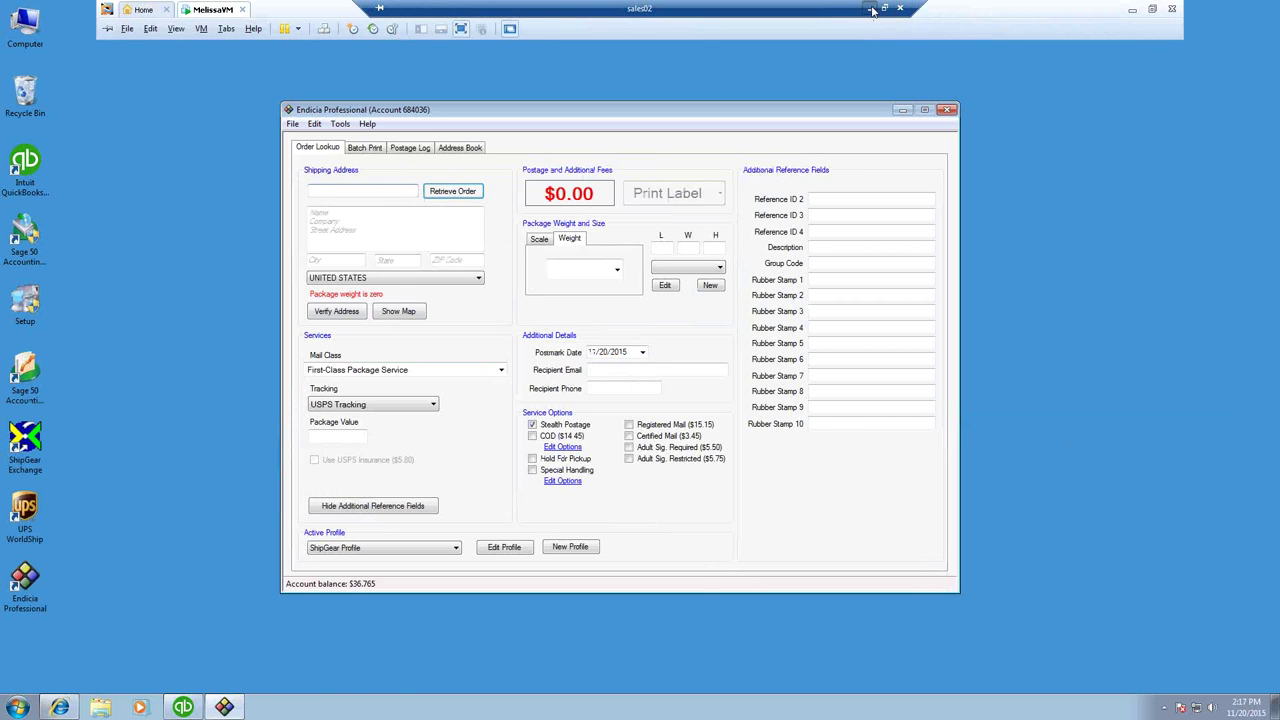
key(alt+Tab)
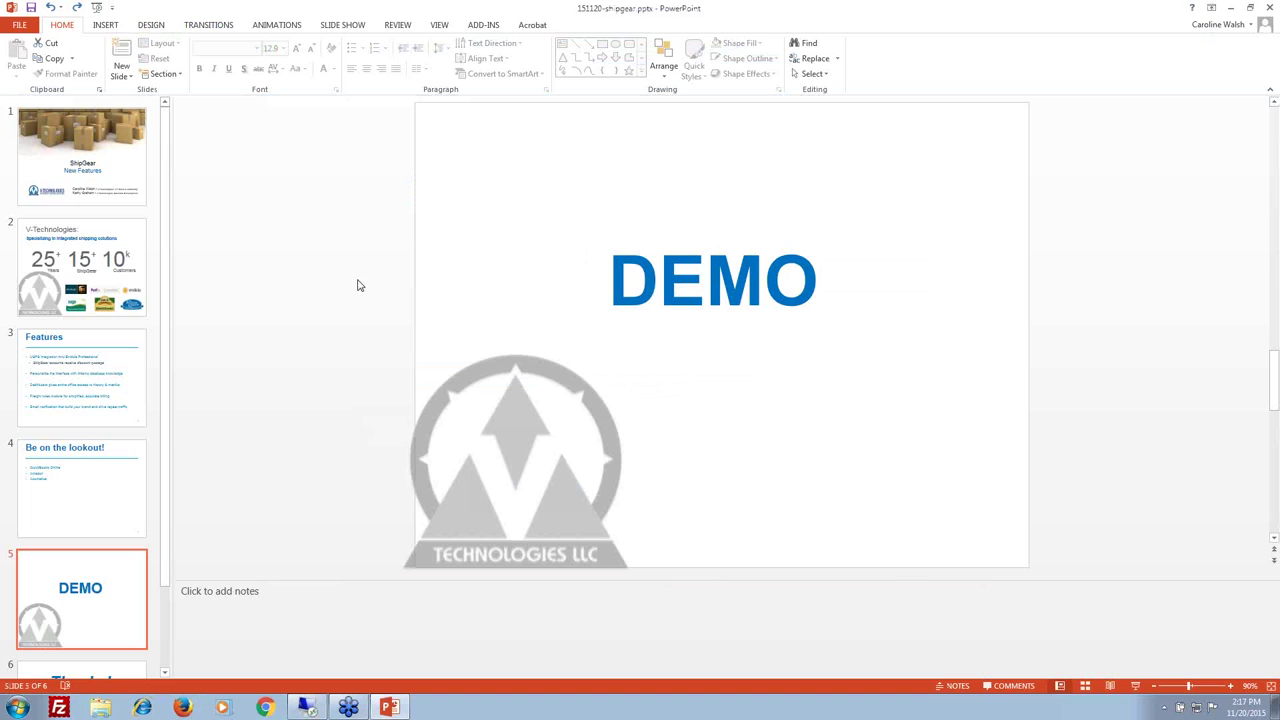
click(118, 662)
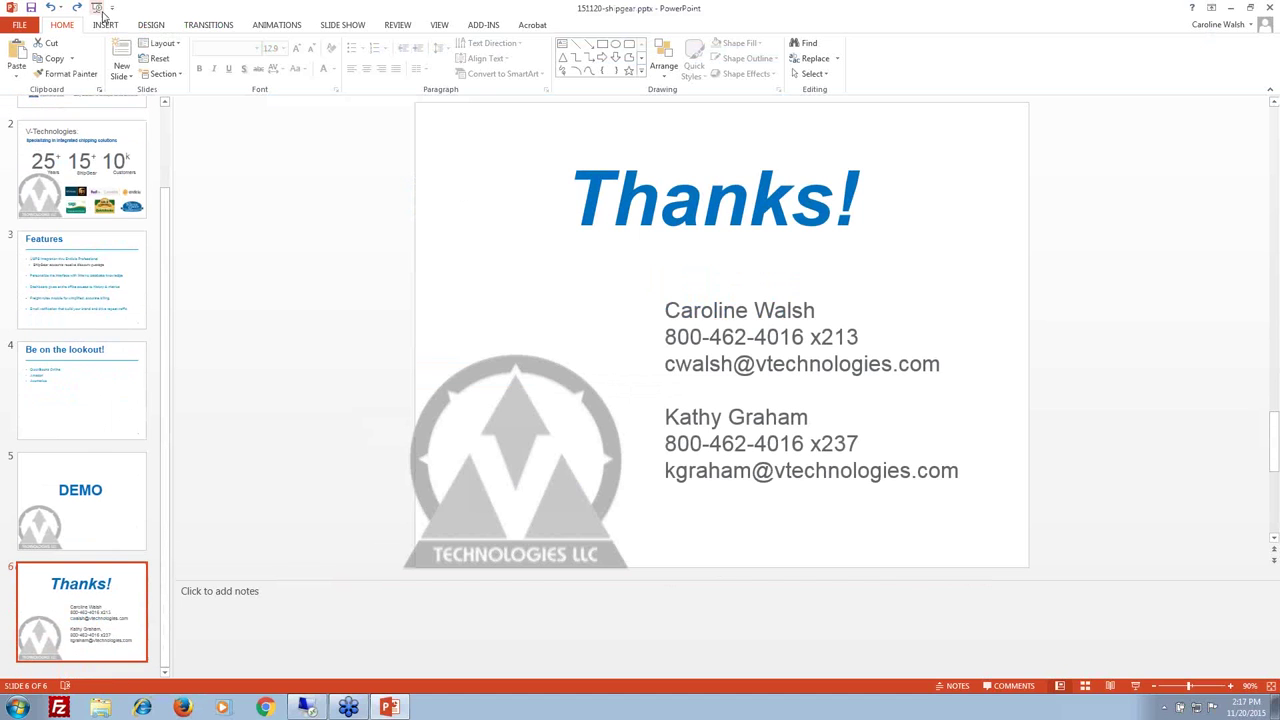